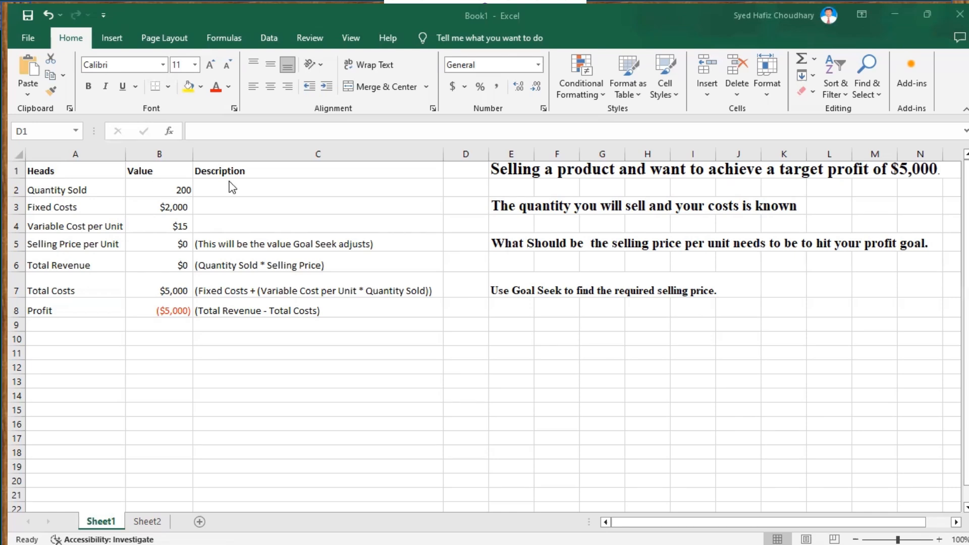
Examine the row headings for quantity, costs, selling price, revenue, total costs and profit
left_click(65, 192)
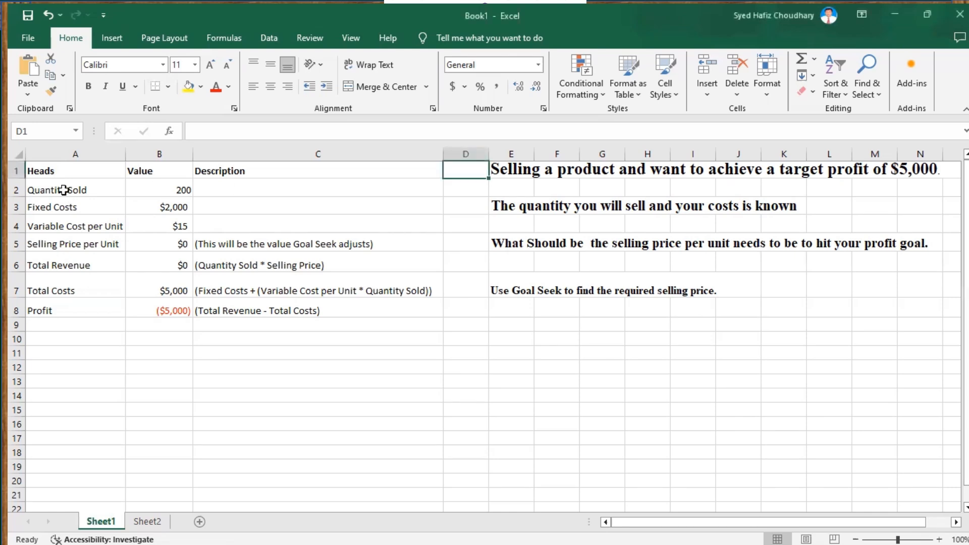
left_click(63, 190)
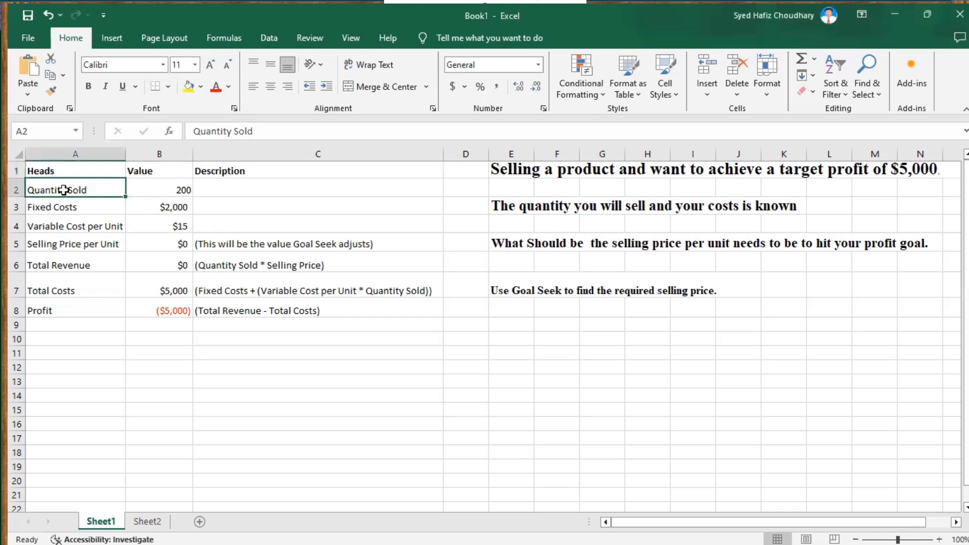
left_click(62, 207)
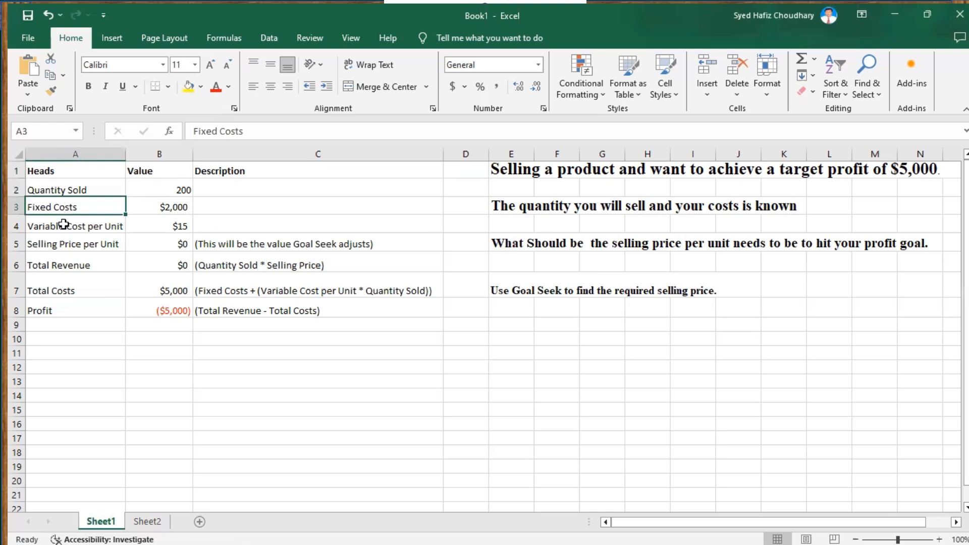
left_click(63, 224)
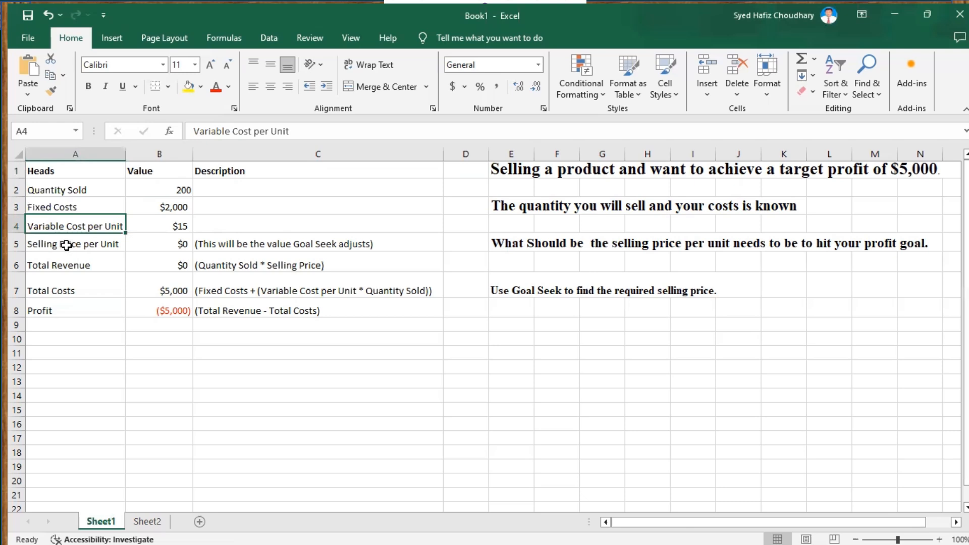
left_click(67, 245)
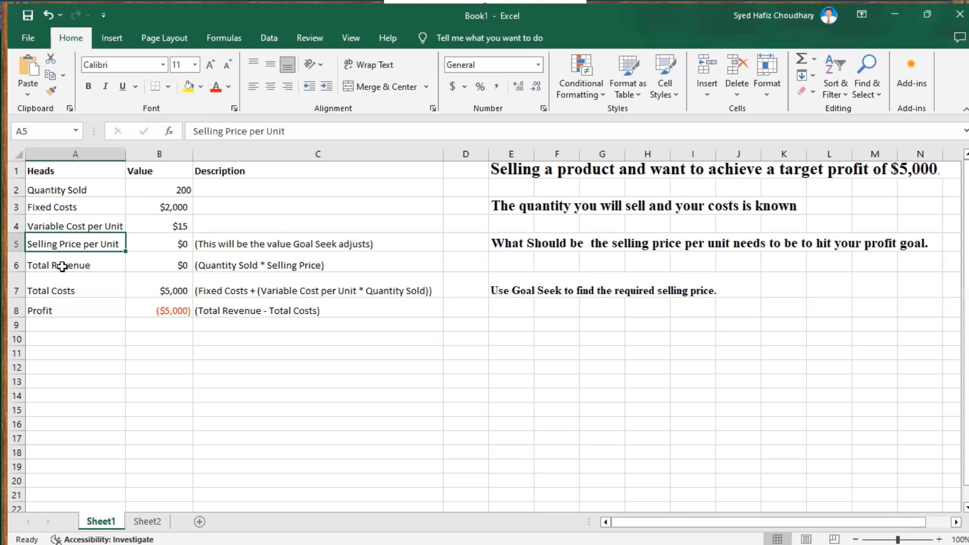
left_click(62, 267)
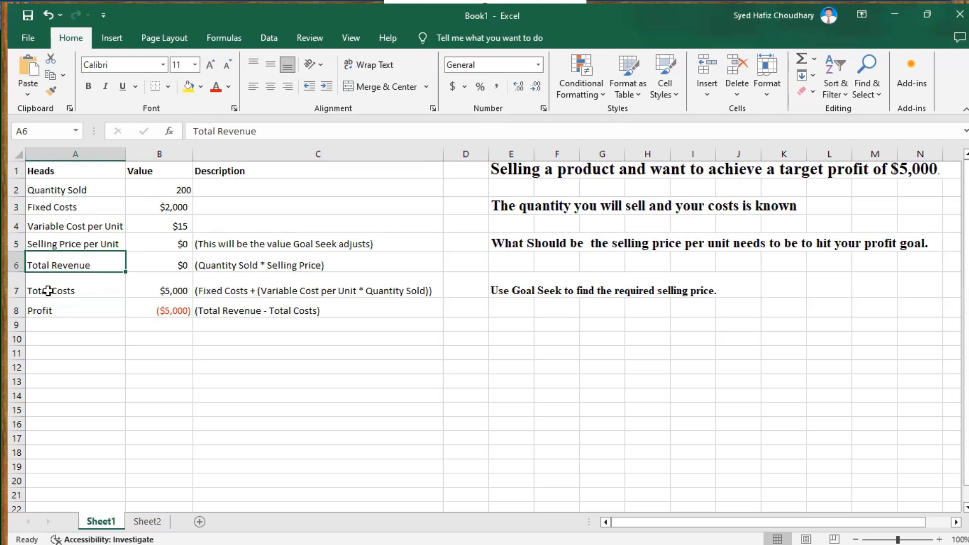
left_click(48, 291)
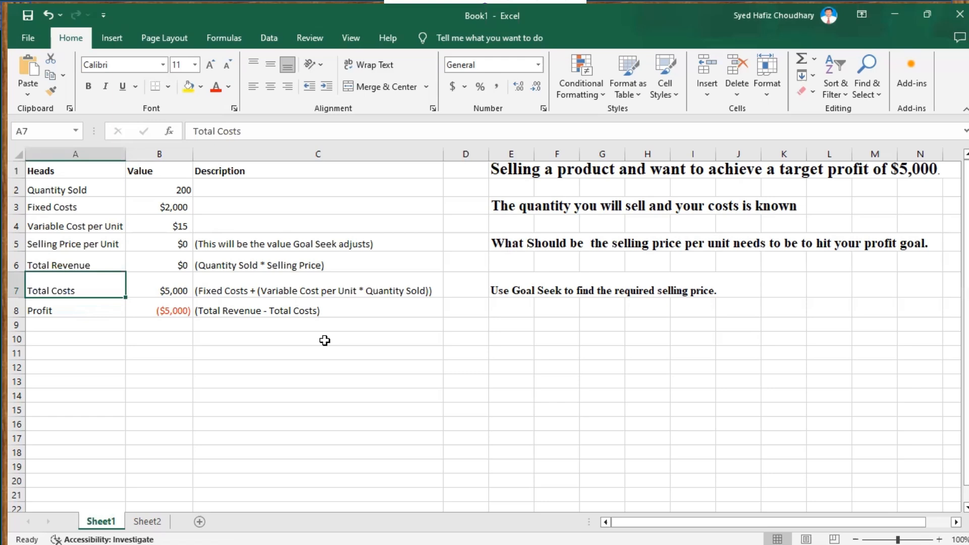
Inspect the values and formulas in the Value column for each heading
left_click(180, 184)
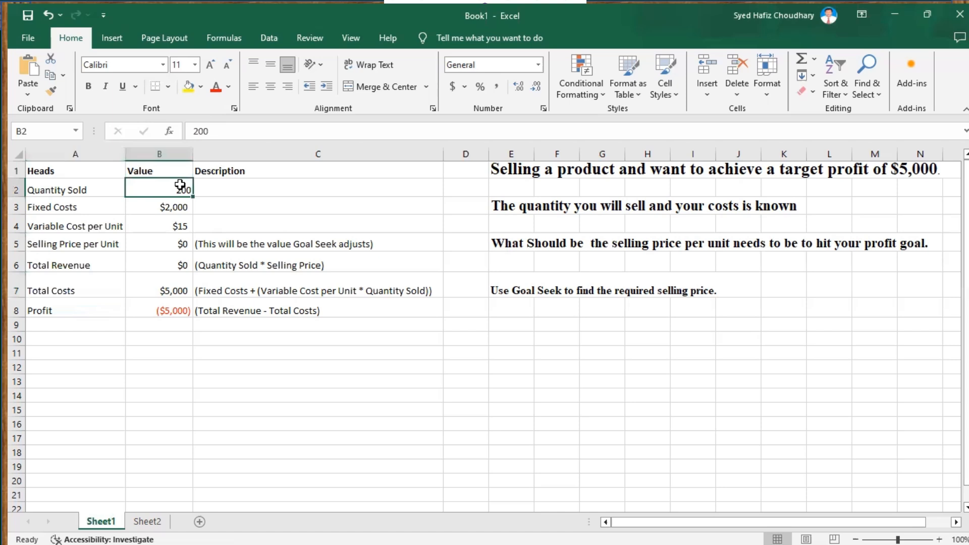
left_click(80, 204)
left_click(169, 205)
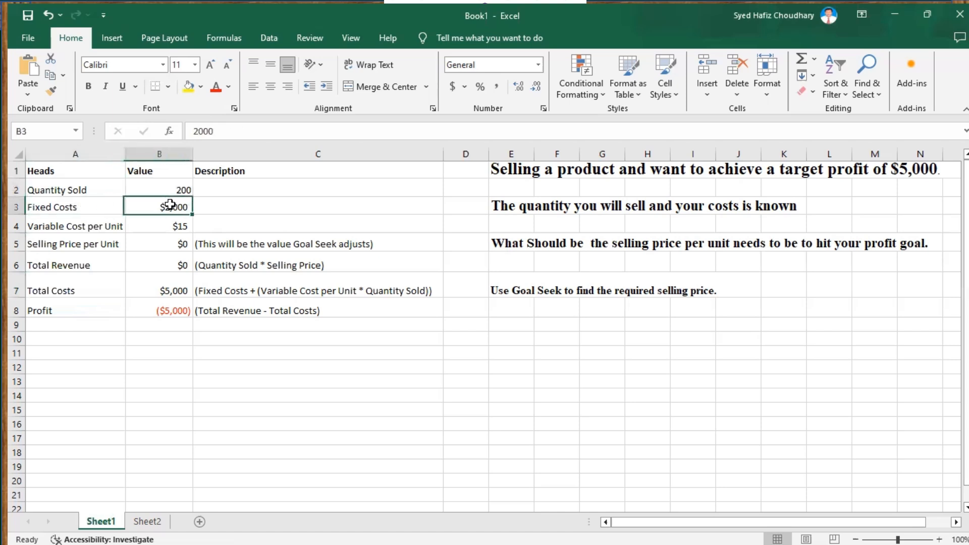
left_click(115, 225)
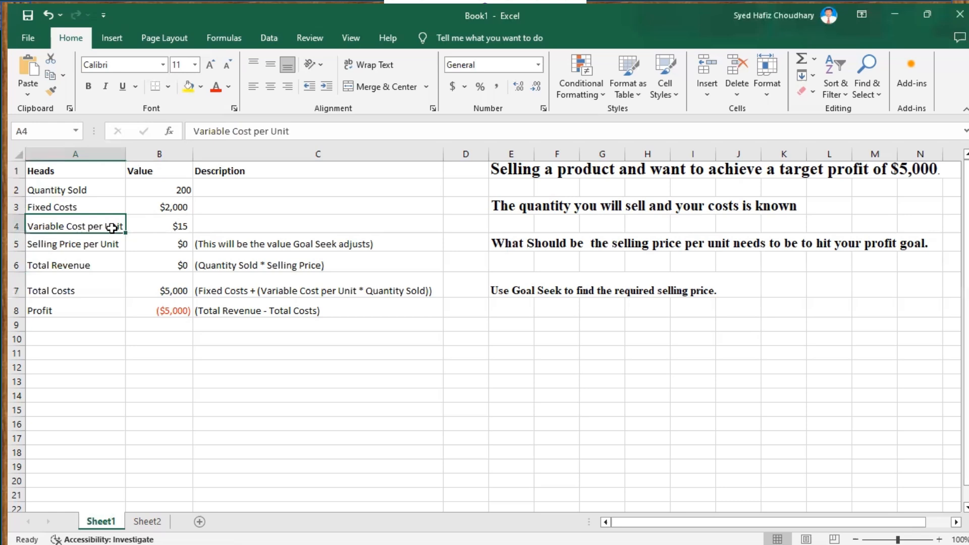
left_click(157, 226)
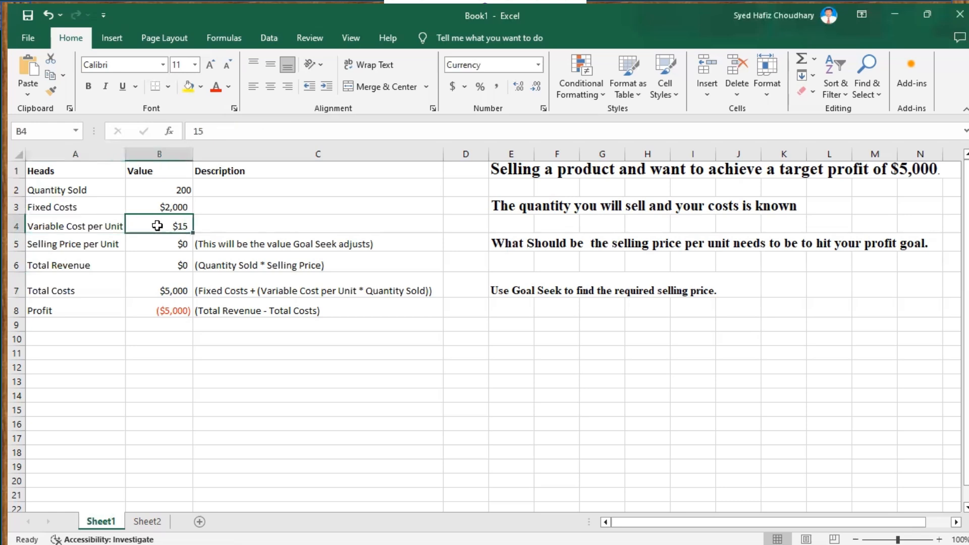
left_click(85, 247)
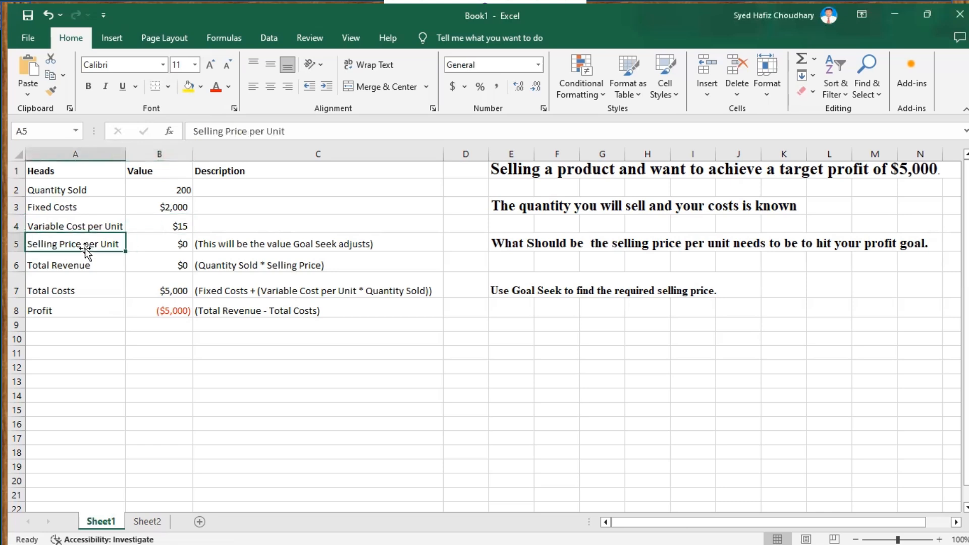
left_click(152, 245)
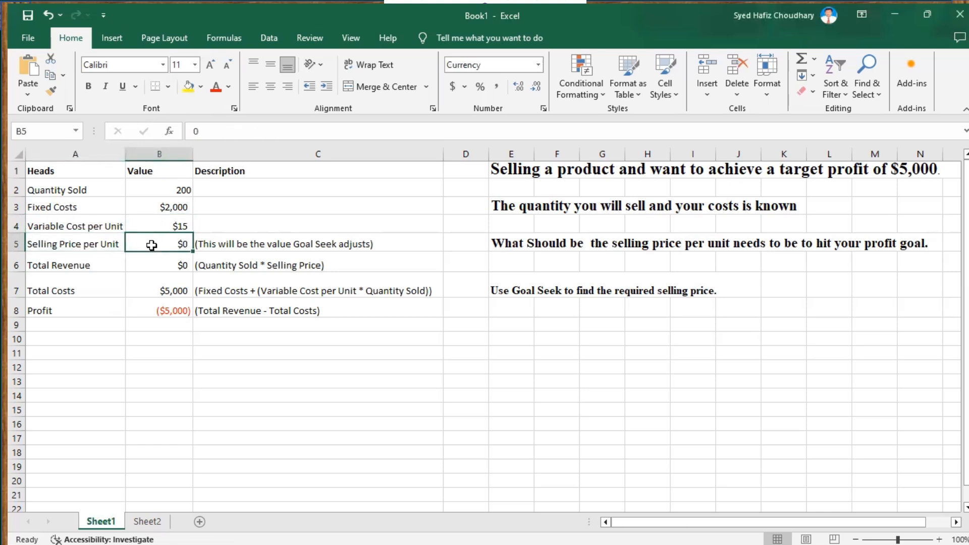
left_click(164, 264)
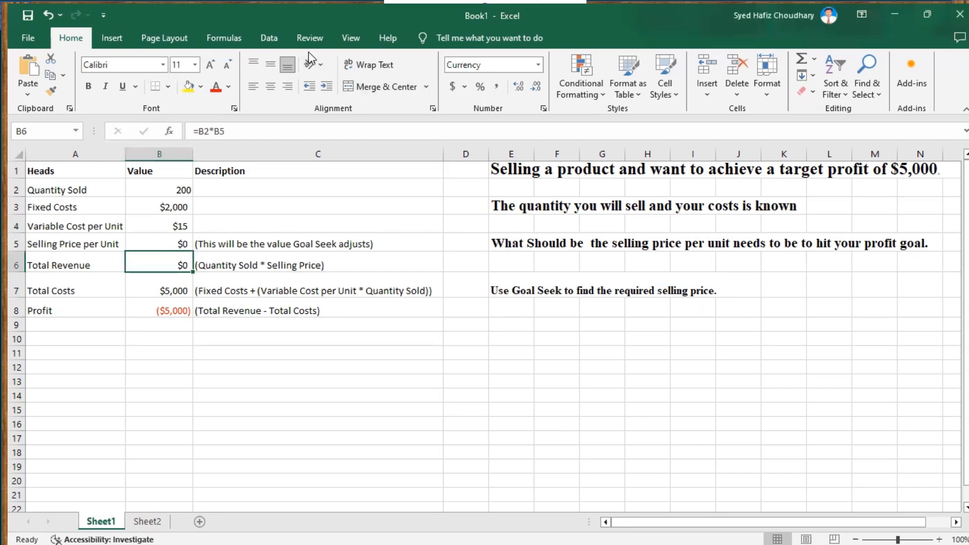
Open Goal Seek and set the profit cell B8 as the set cell
left_click(270, 36)
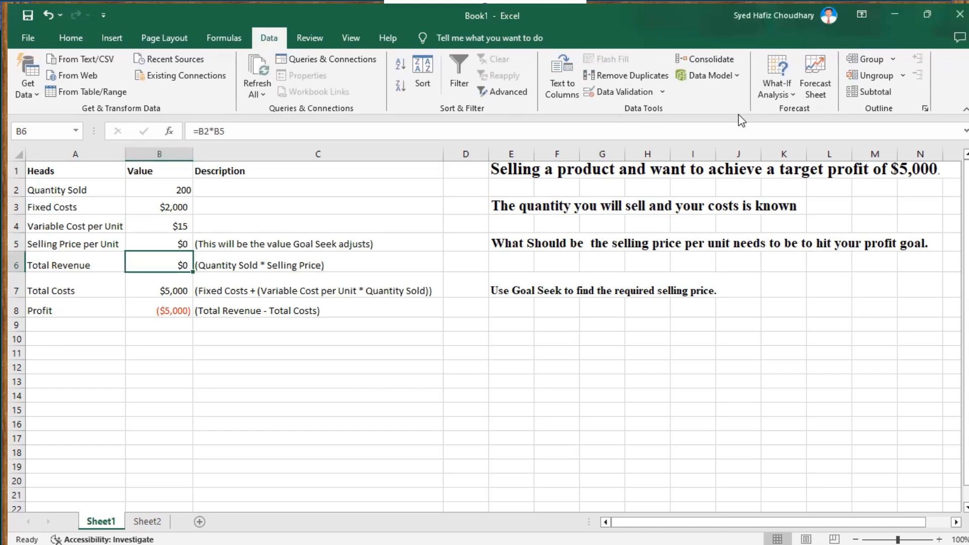
left_click(791, 95)
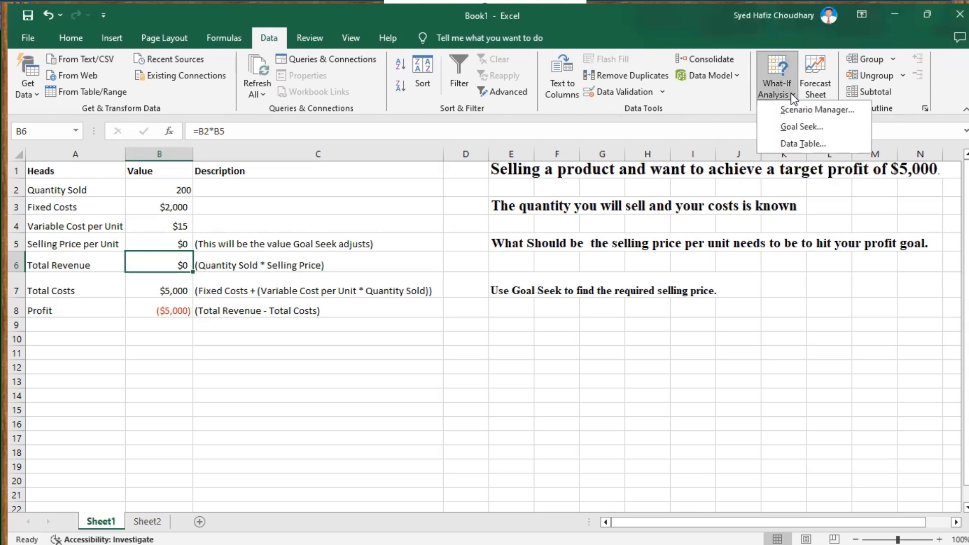
left_click(795, 130)
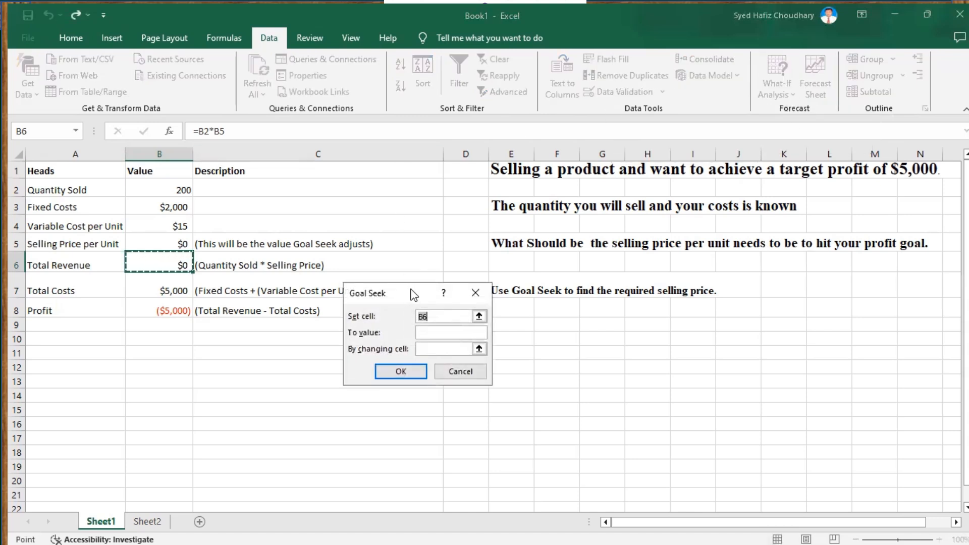
left_click_drag(413, 295, 577, 320)
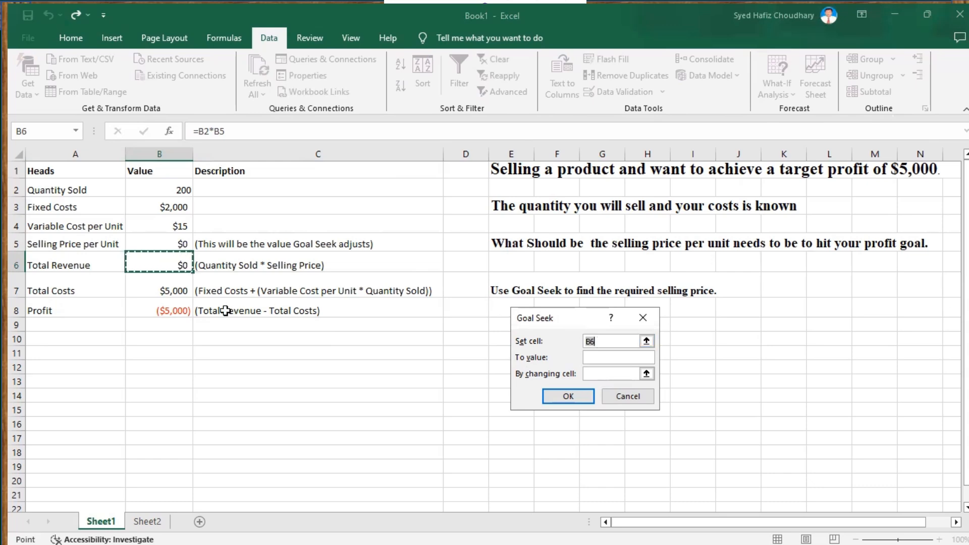
left_click(167, 312)
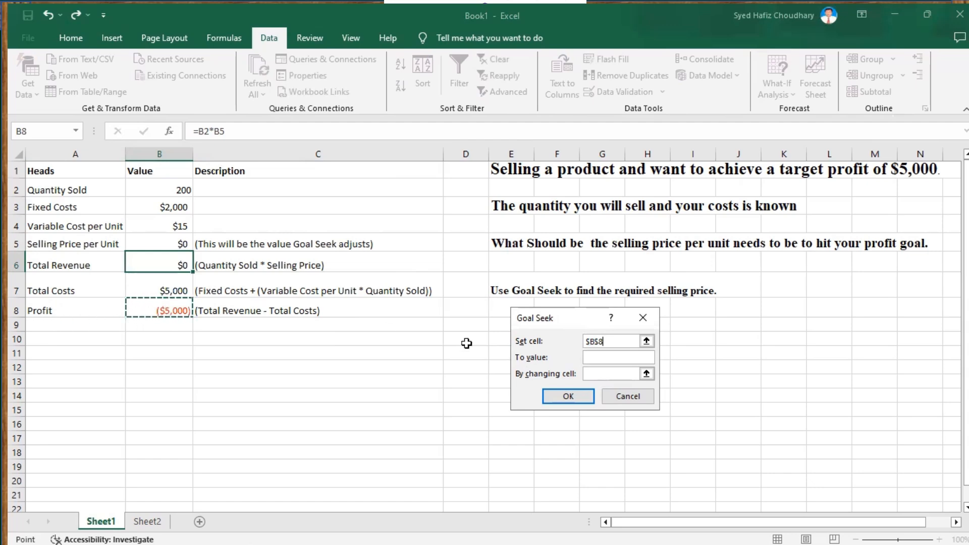
Goal Seek a profit of 5000 by changing the selling price in B5, and keep the solution
left_click(590, 359)
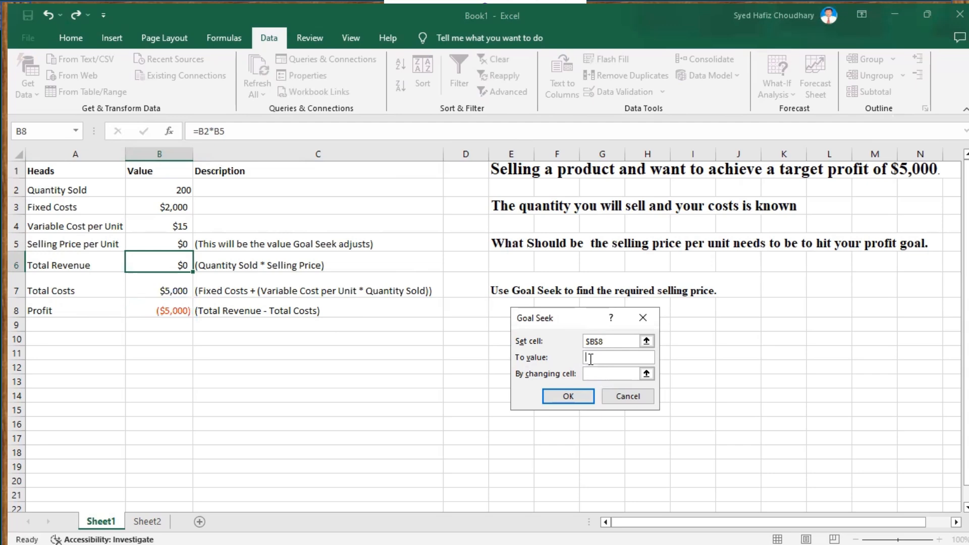
type("5000")
left_click(589, 374)
left_click(177, 245)
left_click(569, 396)
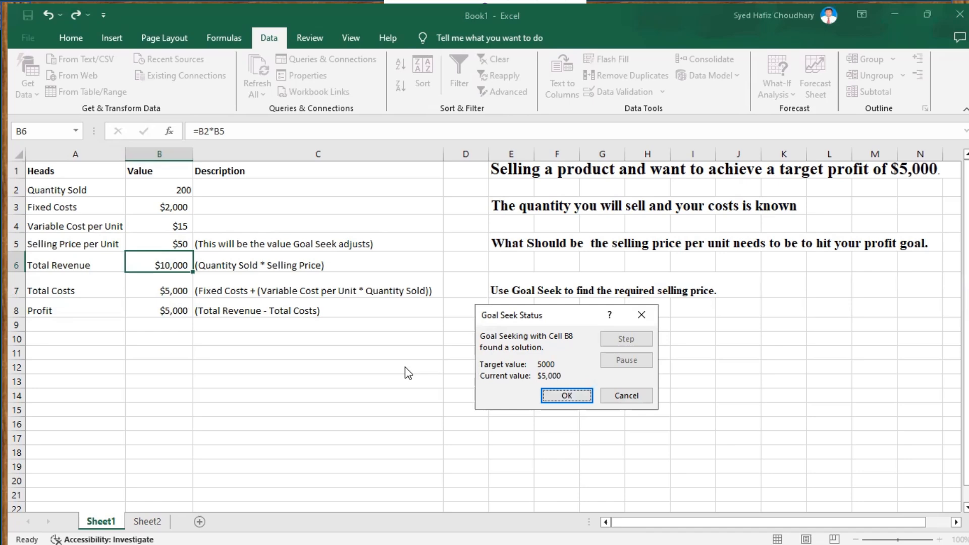
left_click(560, 398)
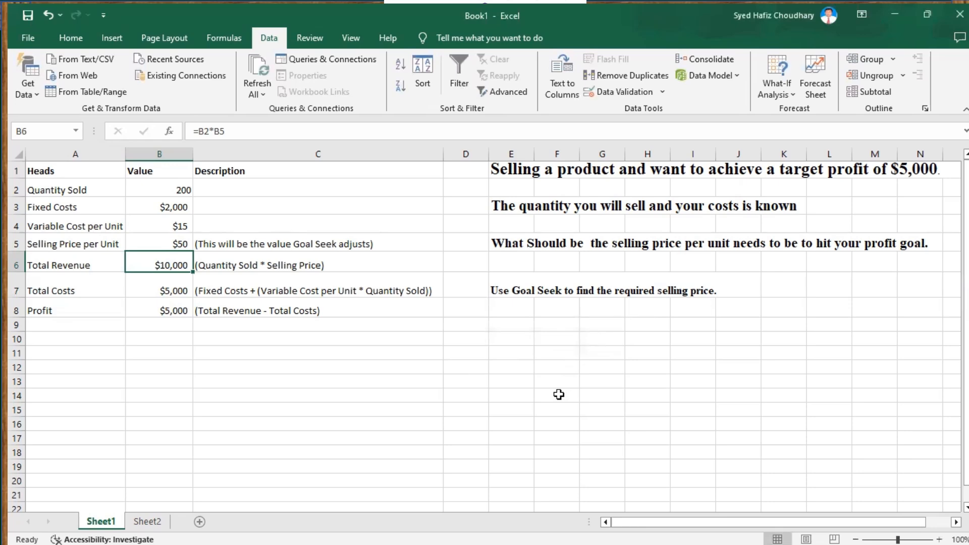
Run Goal Seek again on profit cell B8 for a value of 6000 by changing B5, and keep the solution
left_click(174, 242)
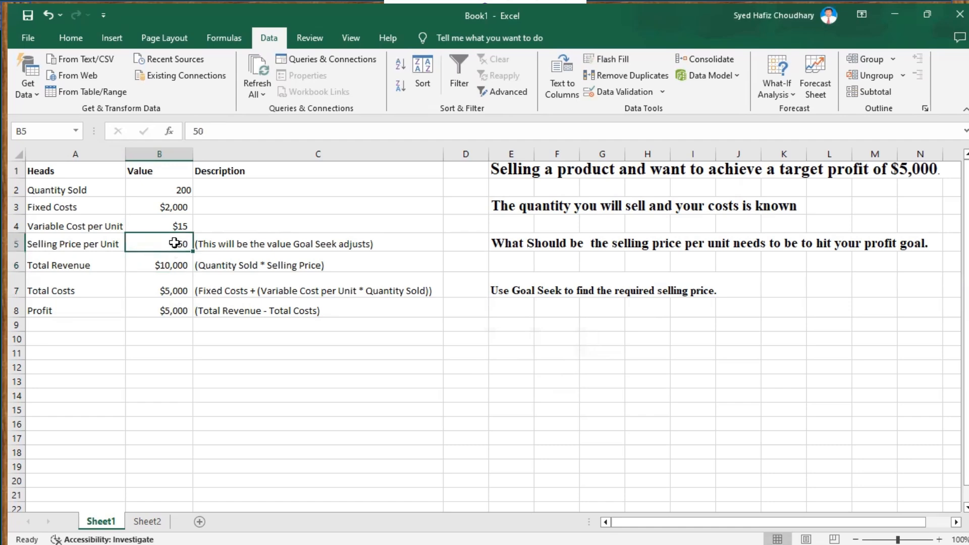
left_click(181, 310)
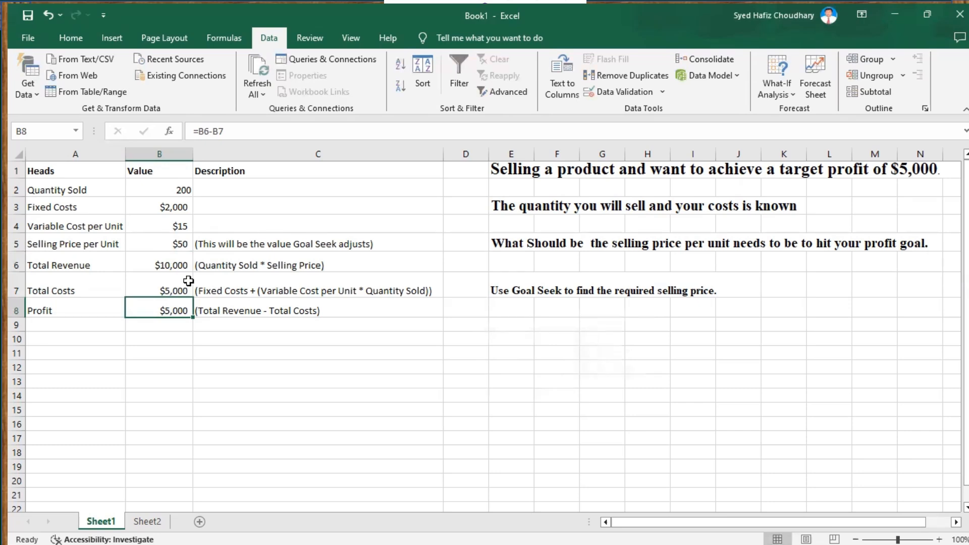
left_click(794, 97)
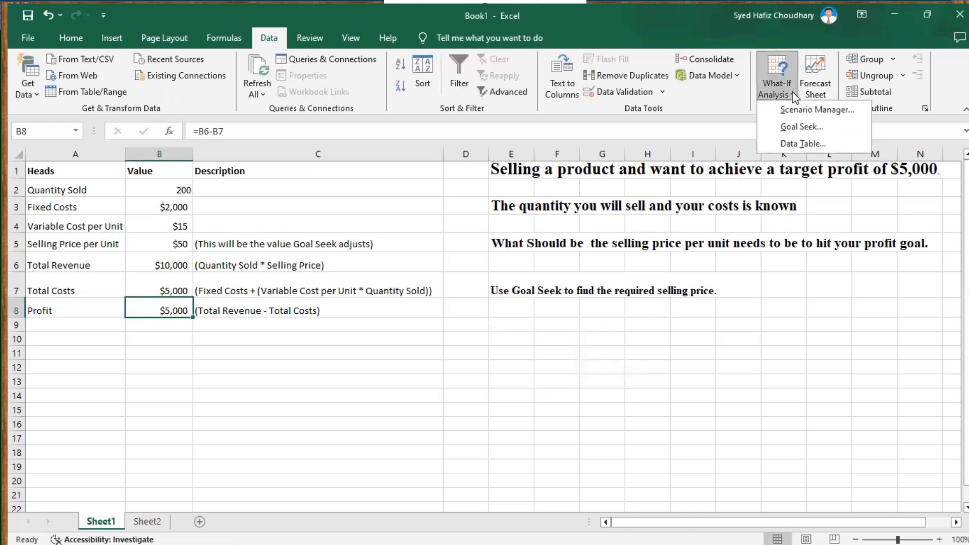
left_click(797, 128)
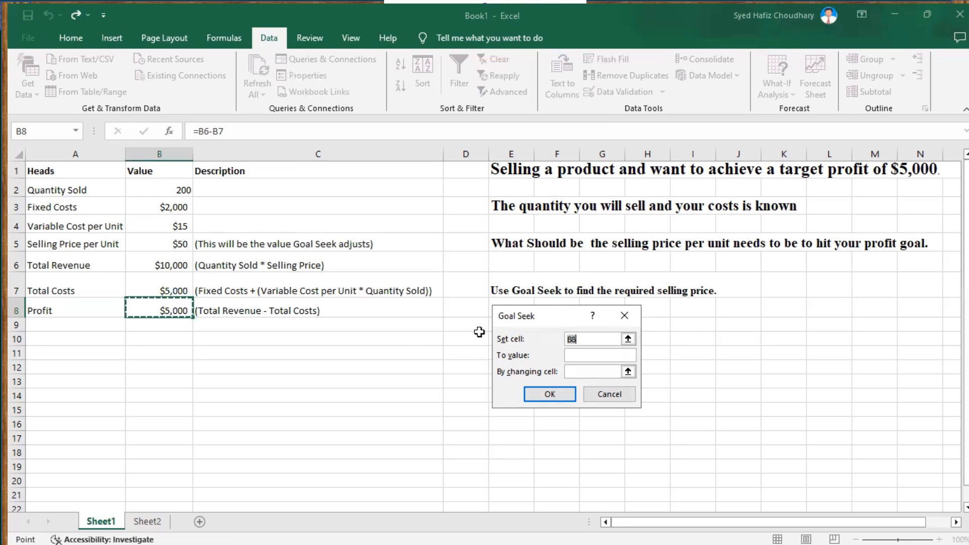
left_click(583, 356)
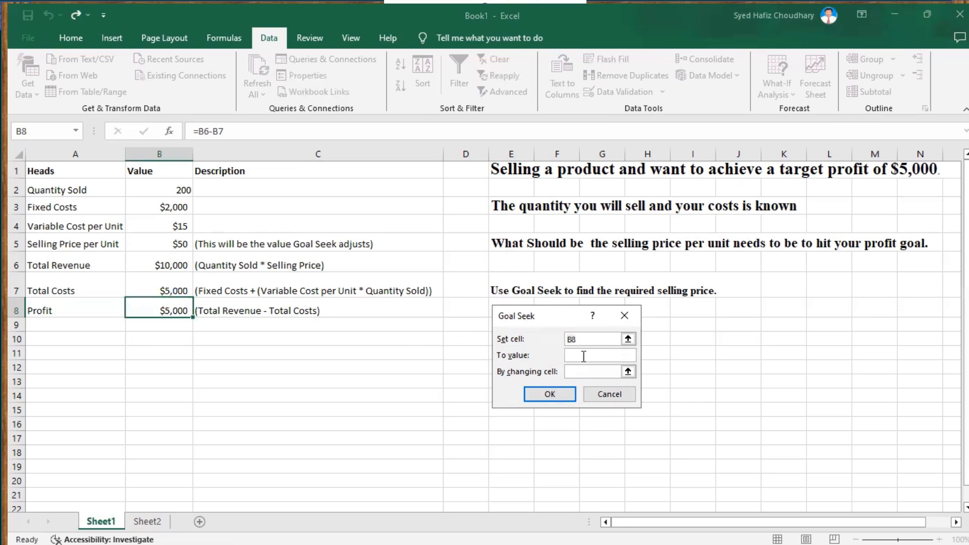
type("6000")
left_click(583, 370)
left_click(178, 245)
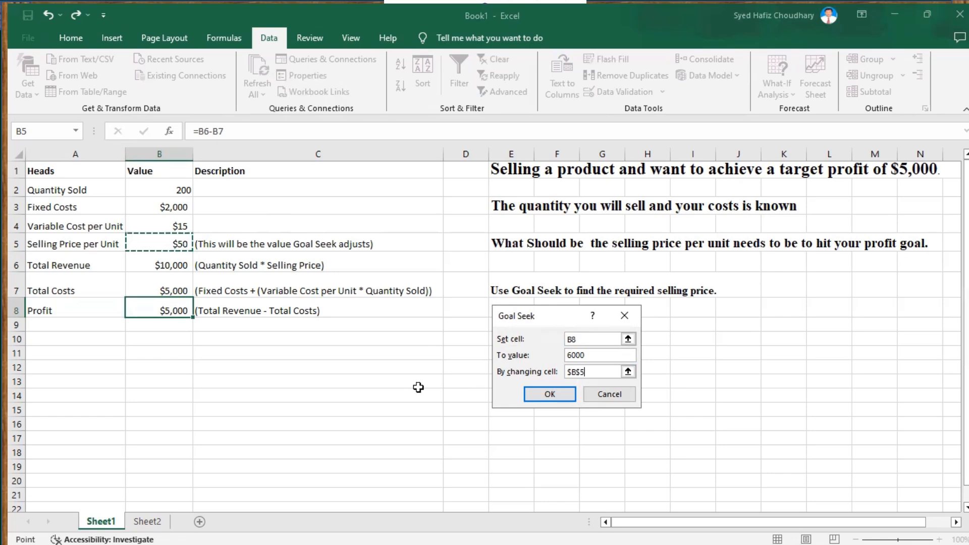
left_click(546, 396)
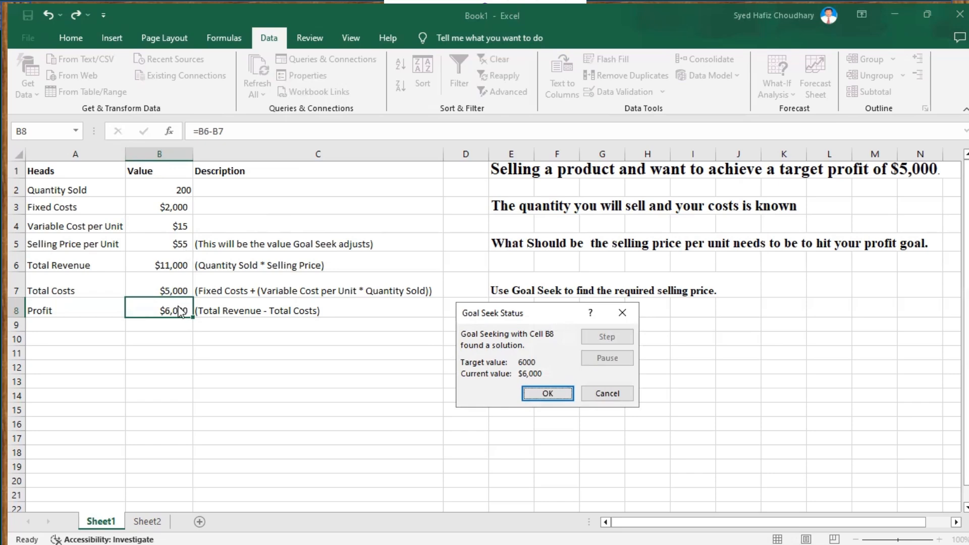
left_click(531, 394)
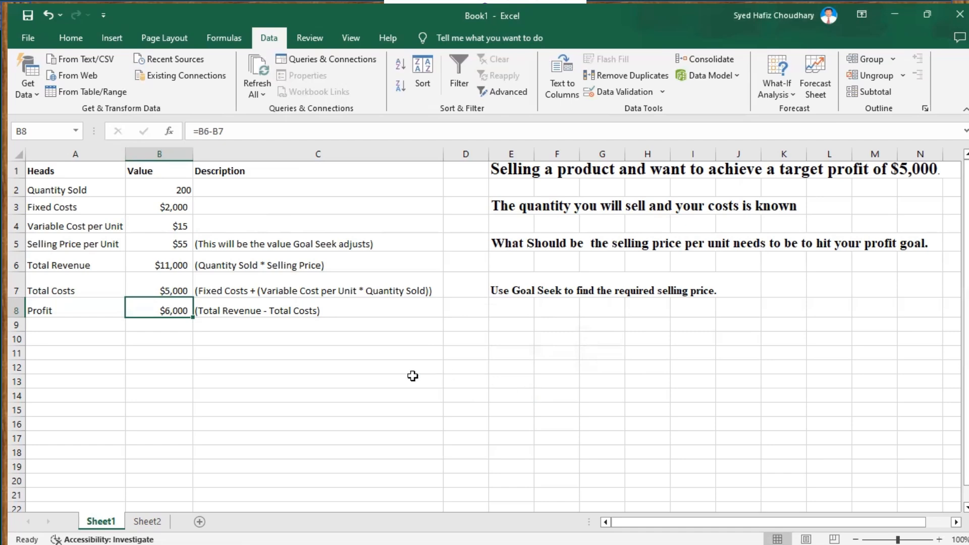
Switch to Sheet2 and inspect the average formula in B7 and the Goal Seek instructions
left_click(148, 521)
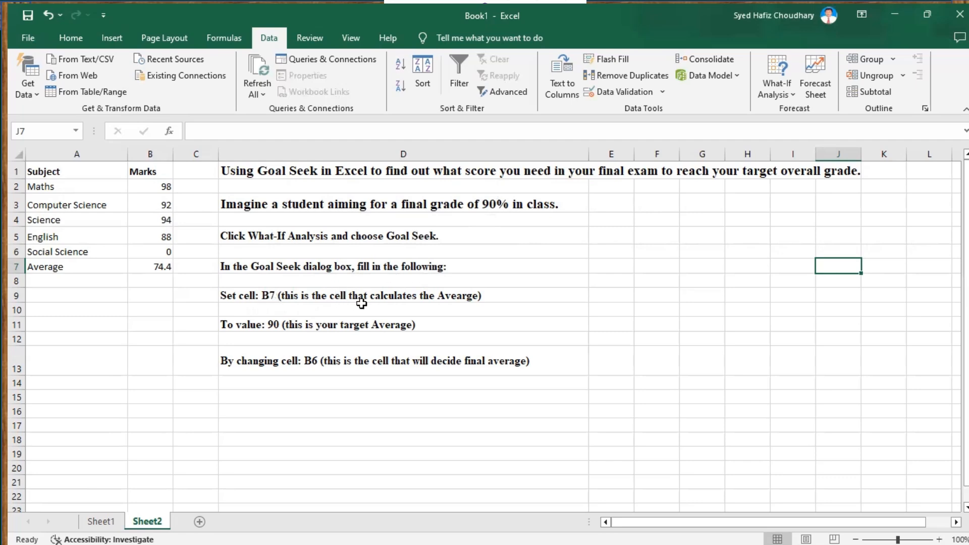
left_click(165, 269)
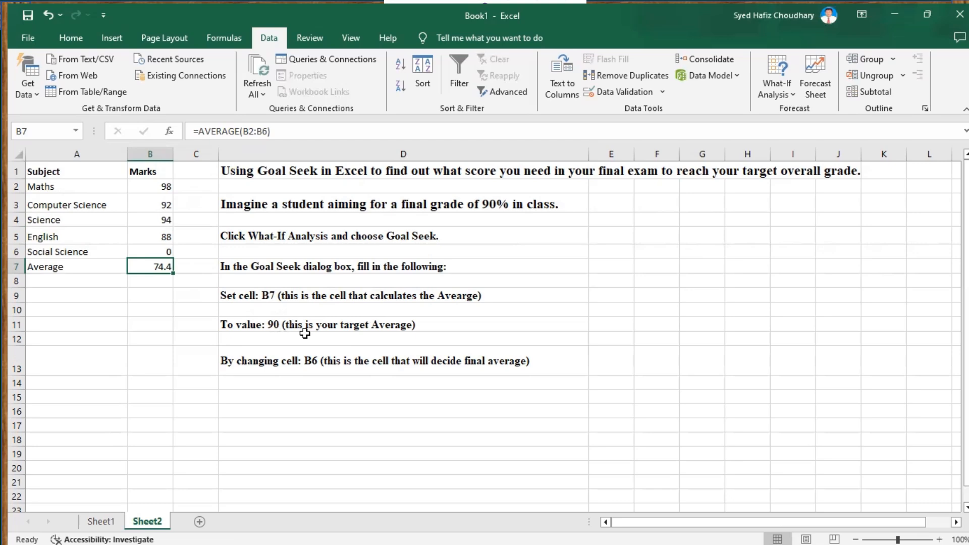
left_click(295, 360)
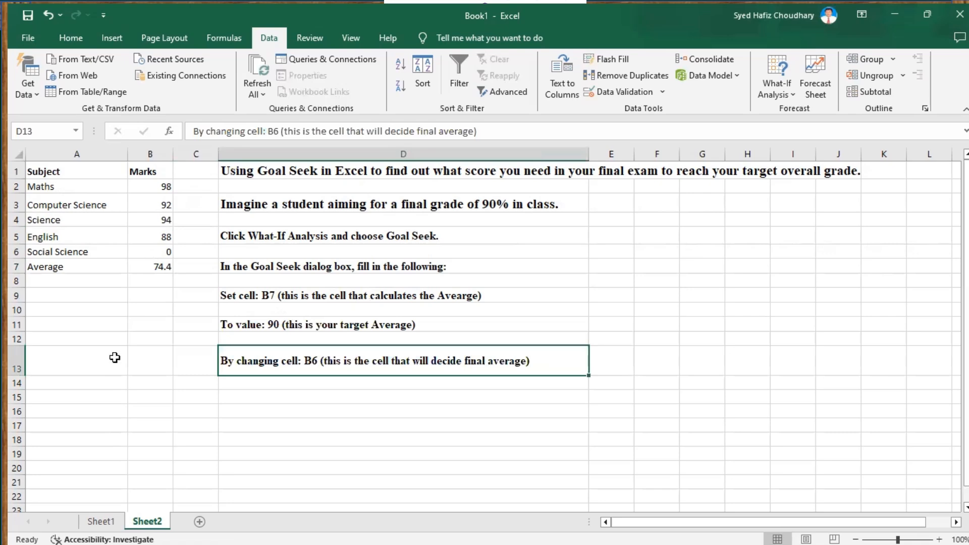
Open Goal Seek and set the average cell B7 as the set cell
left_click(793, 95)
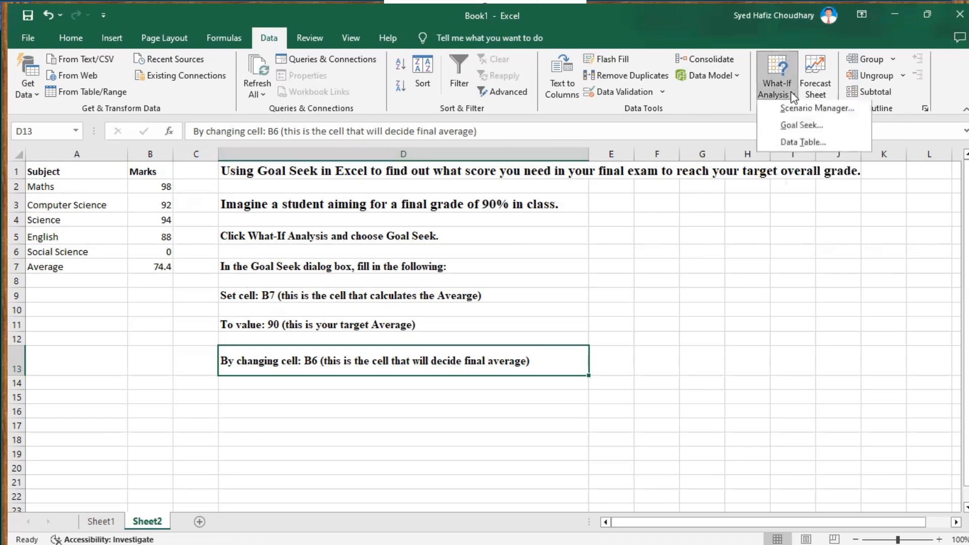
left_click(802, 129)
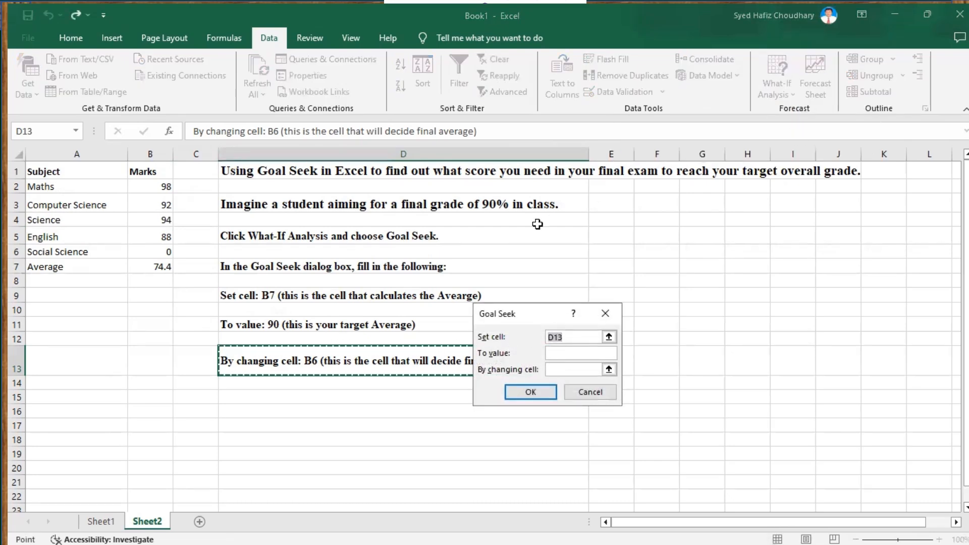
left_click(161, 268)
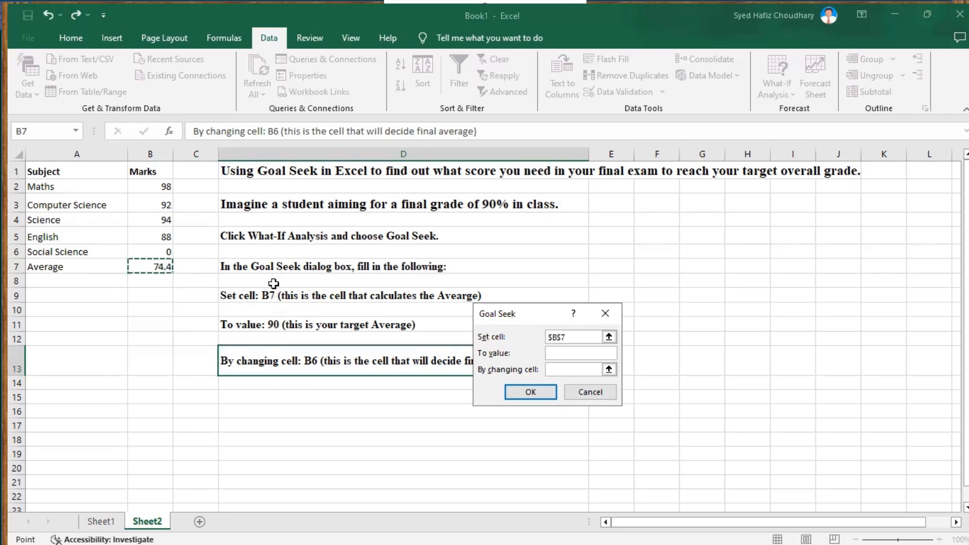
Goal Seek an average of 90 by changing the Social Science mark in B6, and keep the solution
left_click(552, 353)
type("90")
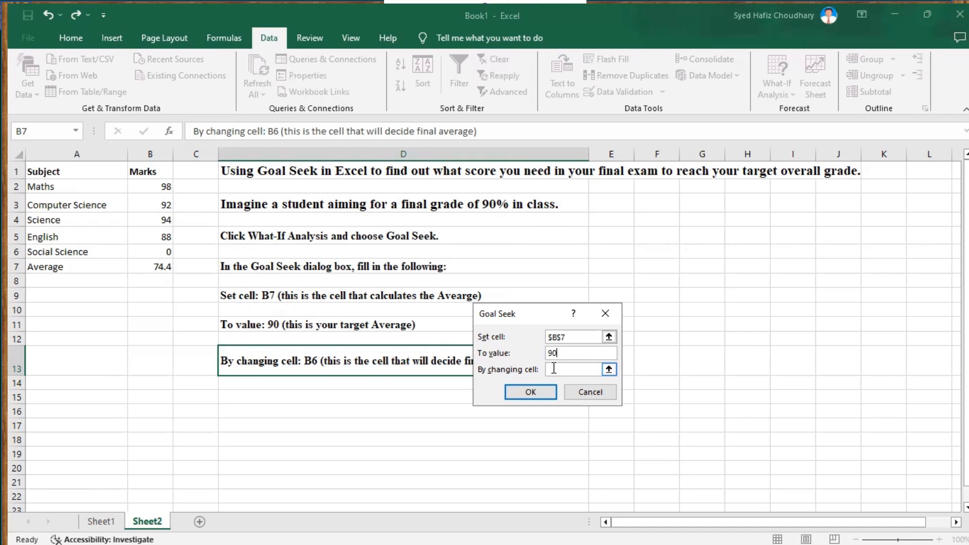
left_click(554, 369)
left_click(153, 252)
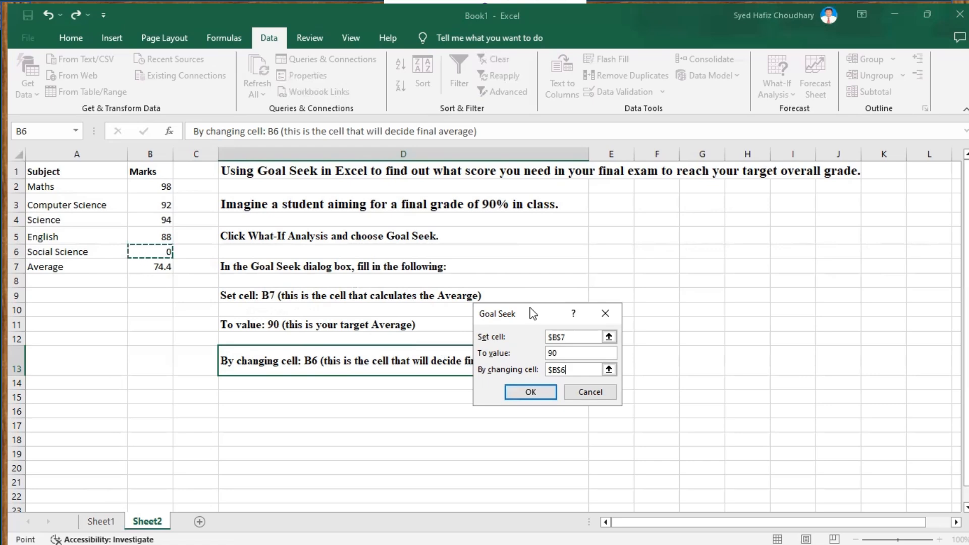
left_click_drag(534, 304, 597, 280)
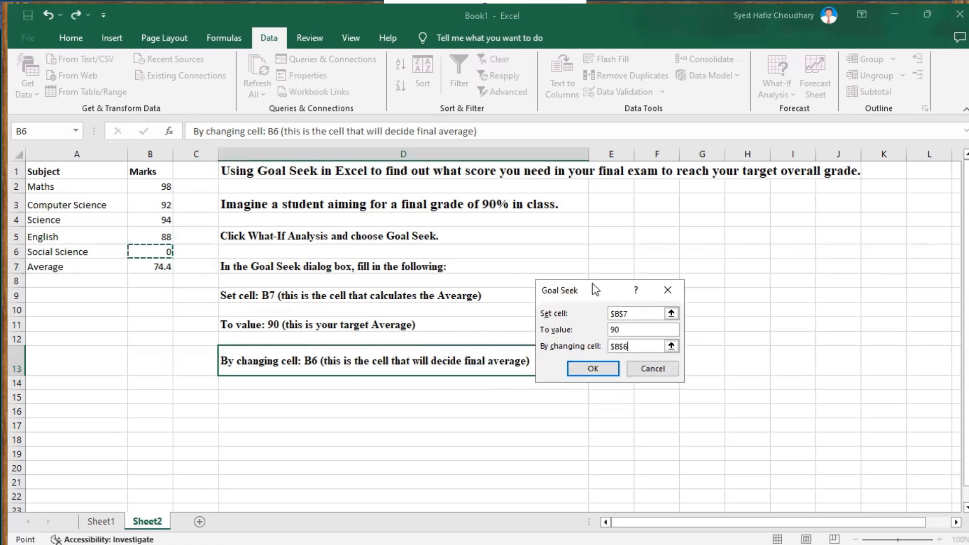
left_click(594, 370)
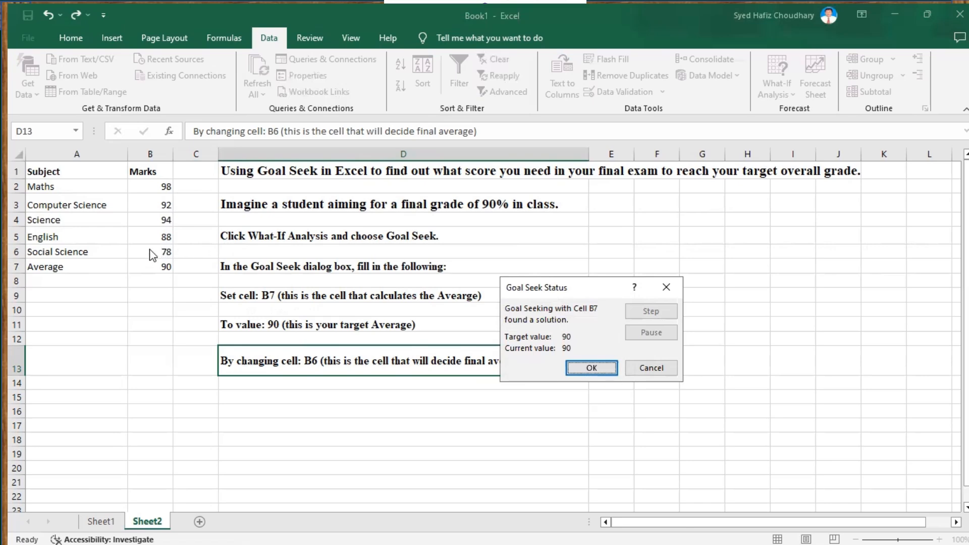
left_click(591, 368)
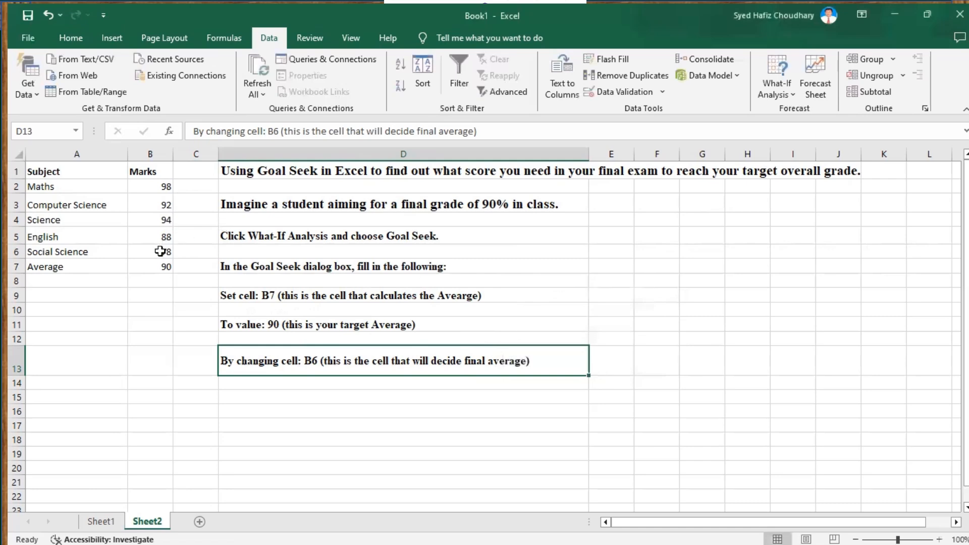
Inspect the Social Science mark in B6
left_click(160, 252)
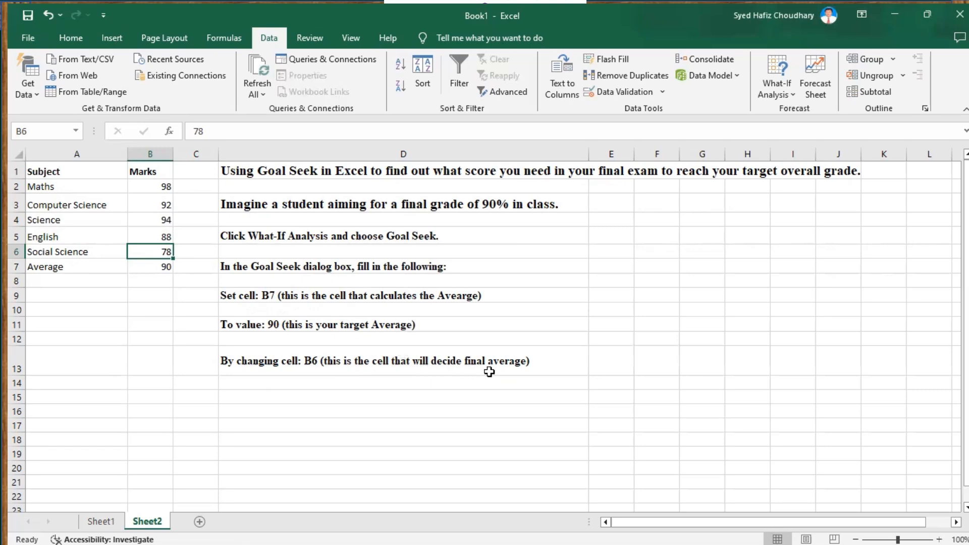
left_click(507, 424)
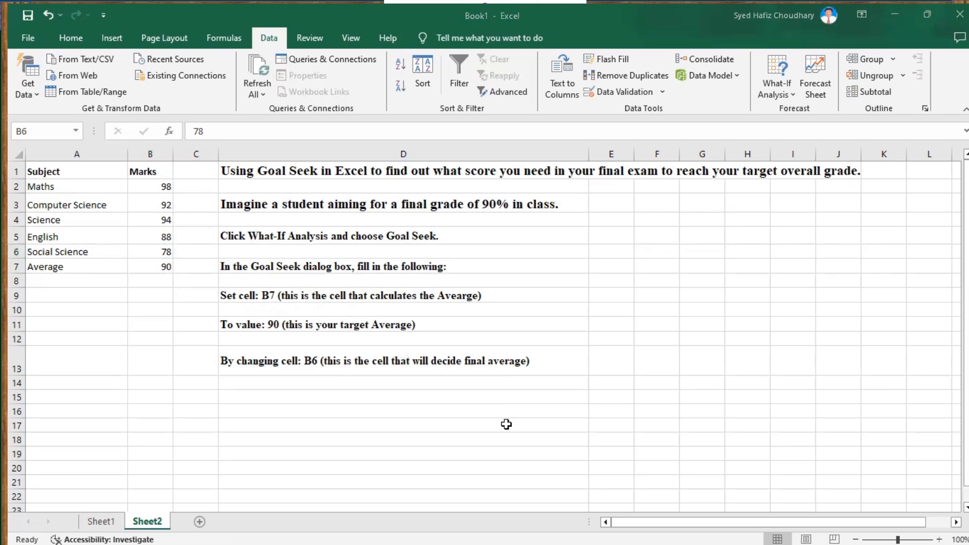